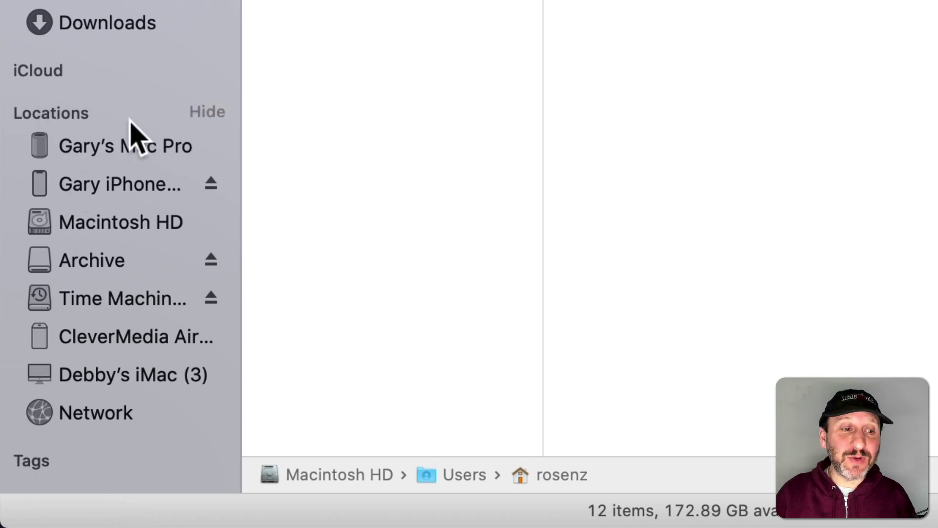
# Toggle the Locations sidebar section, check Sidebar preferences, then open the connected iPhone's page.
pyautogui.click(207, 114)
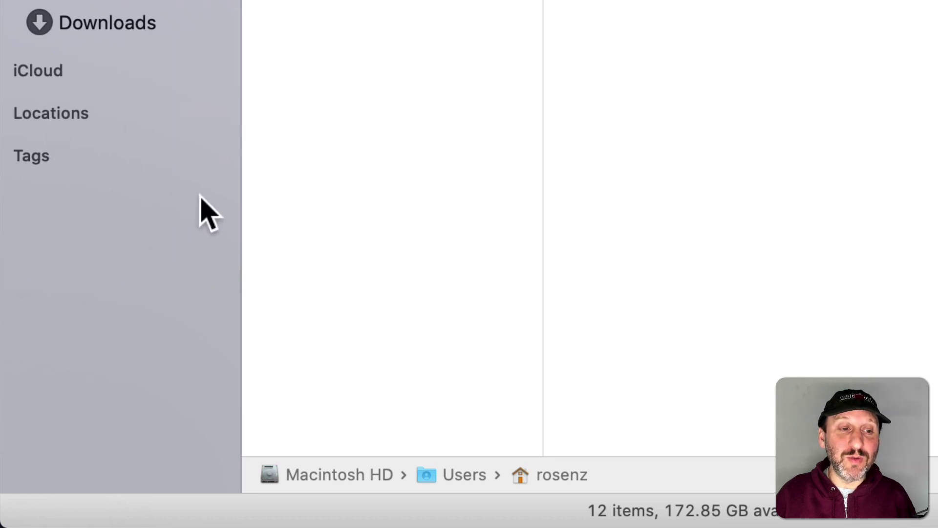
pyautogui.click(195, 117)
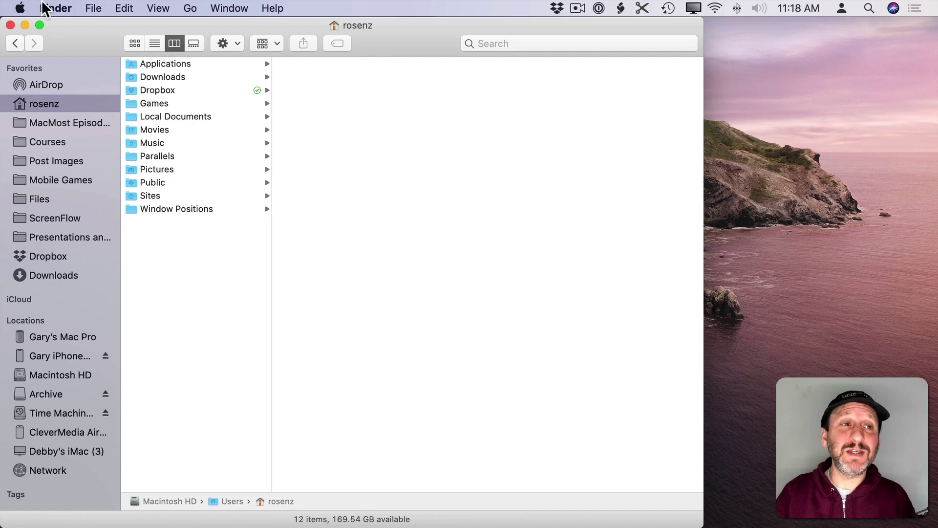
pyautogui.click(56, 8)
pyautogui.click(55, 48)
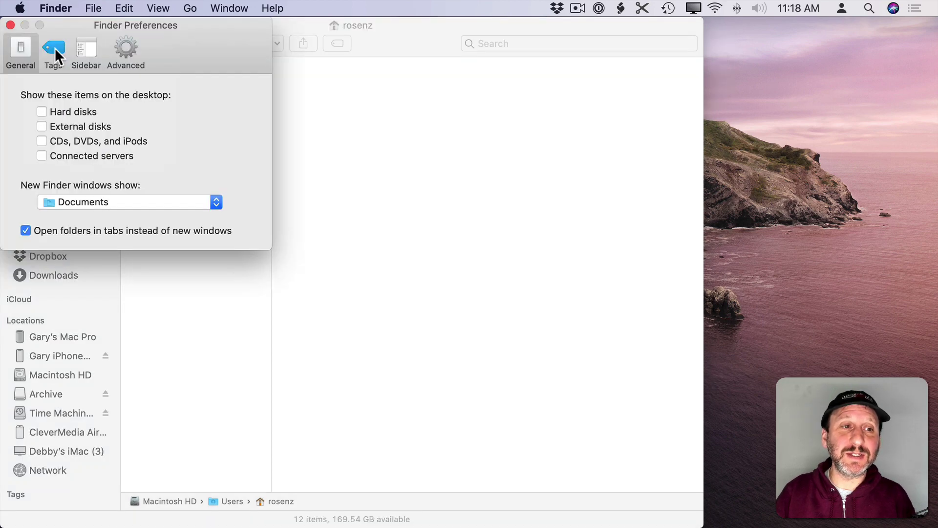
pyautogui.click(85, 52)
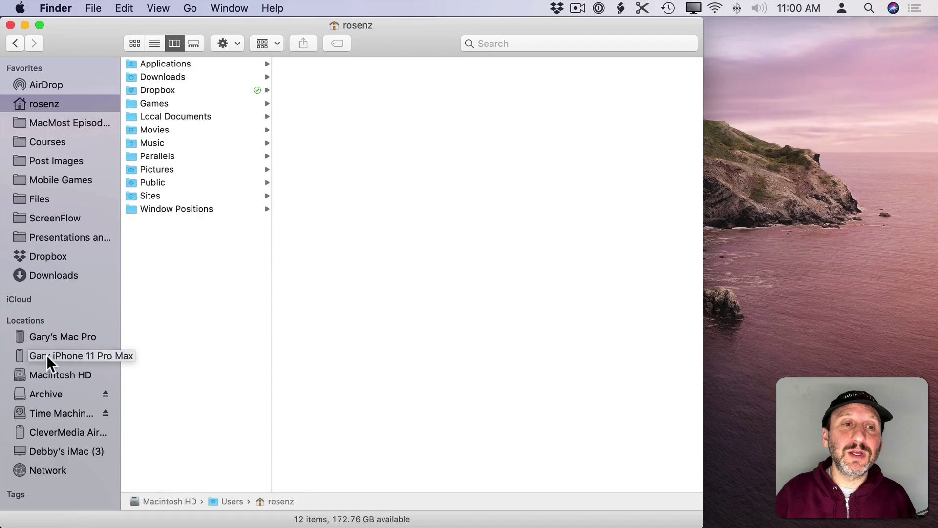
pyautogui.click(45, 354)
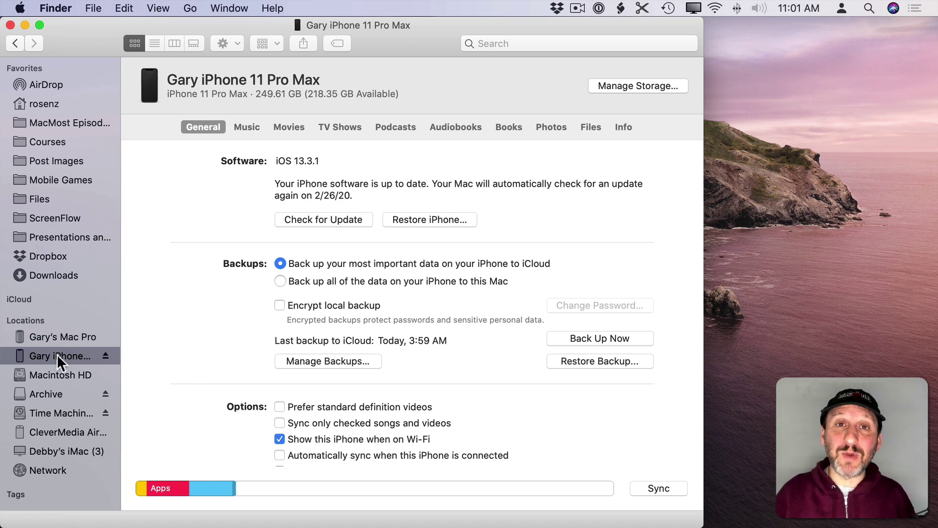
# List the Manage Backups entries and reveal the iPhone 6 backup in Finder from its context menu.
pyautogui.click(324, 361)
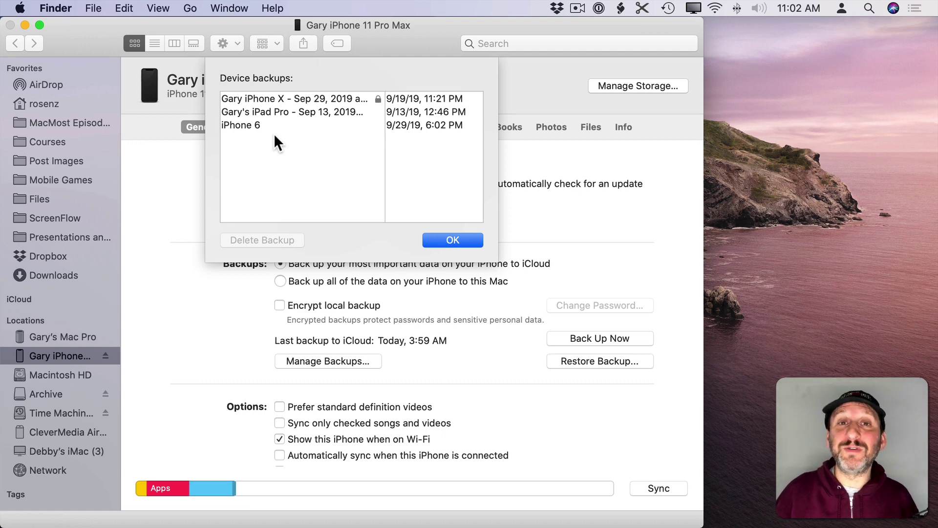
pyautogui.click(237, 126)
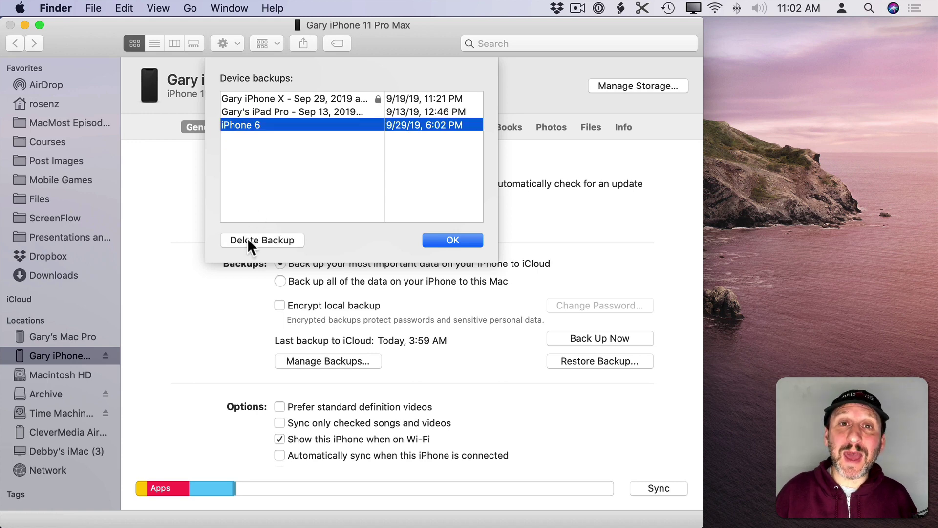
pyautogui.click(248, 148)
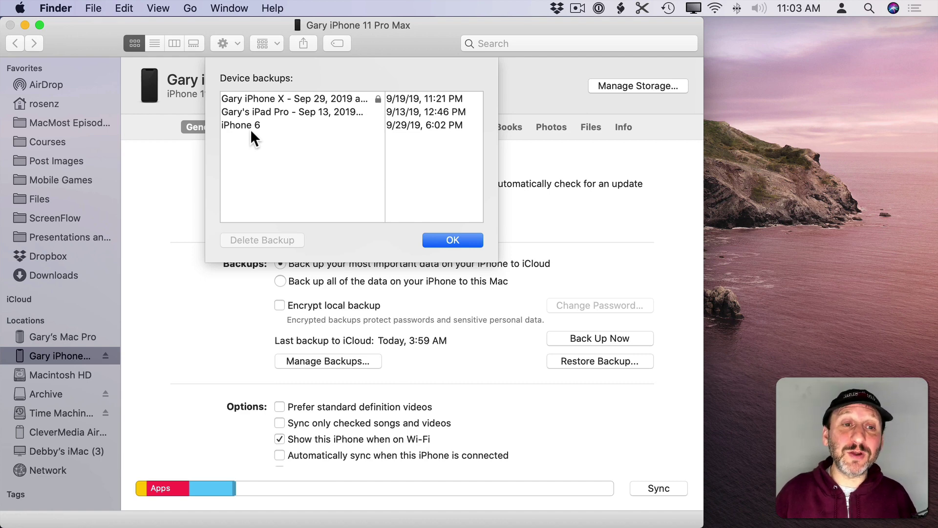
pyautogui.rightClick(241, 125)
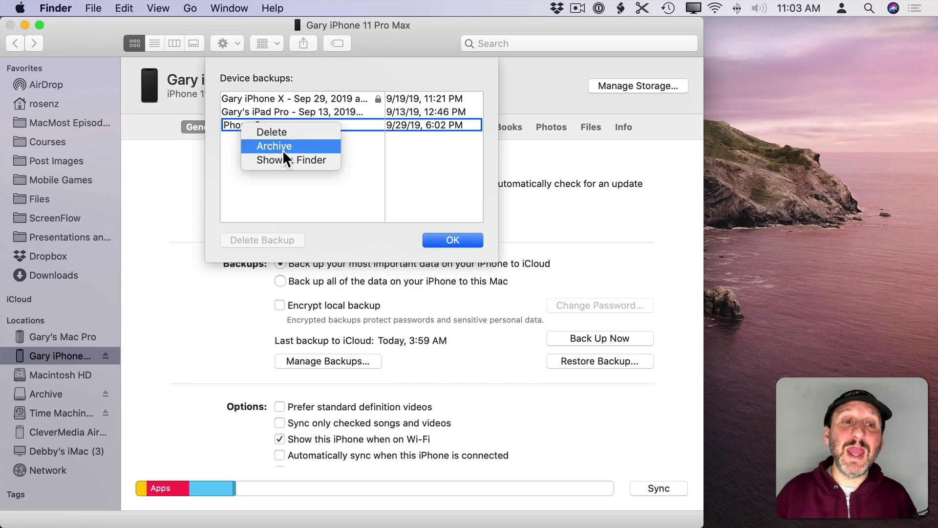
pyautogui.click(268, 161)
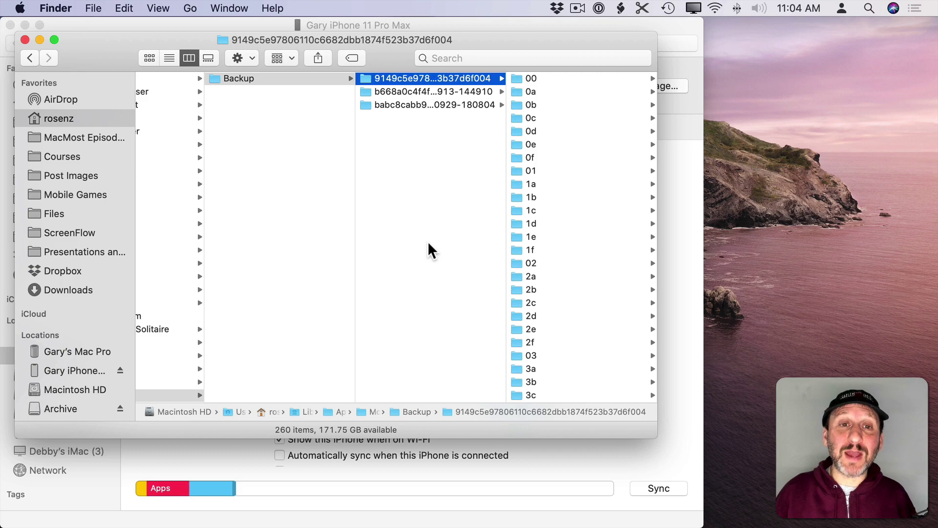
# Use File > Get Info to confirm the iPhone 6 backup folder is 2.91 GB, then close its window.
pyautogui.click(98, 10)
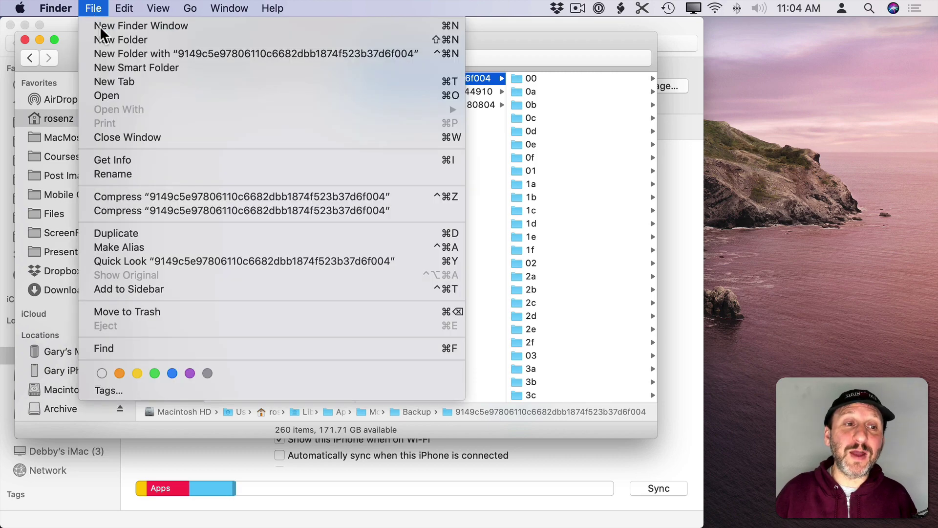
pyautogui.click(117, 158)
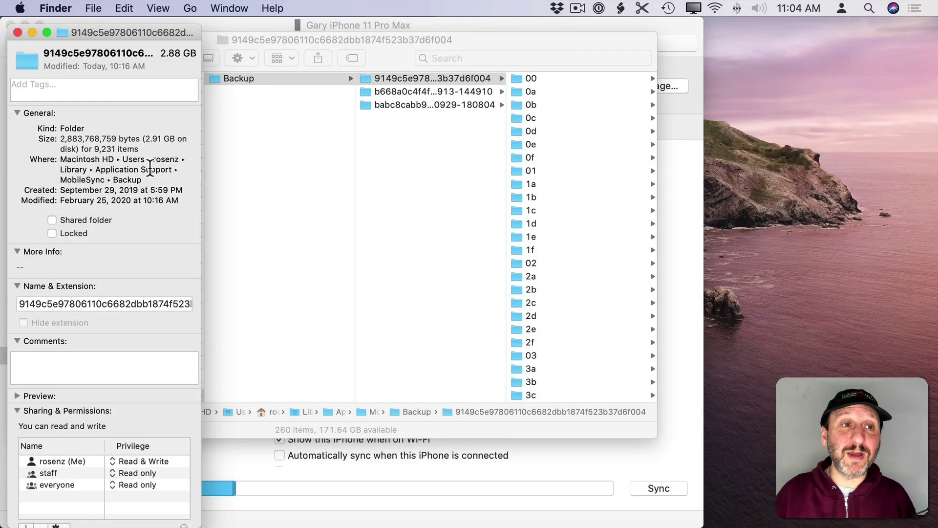
pyautogui.click(298, 93)
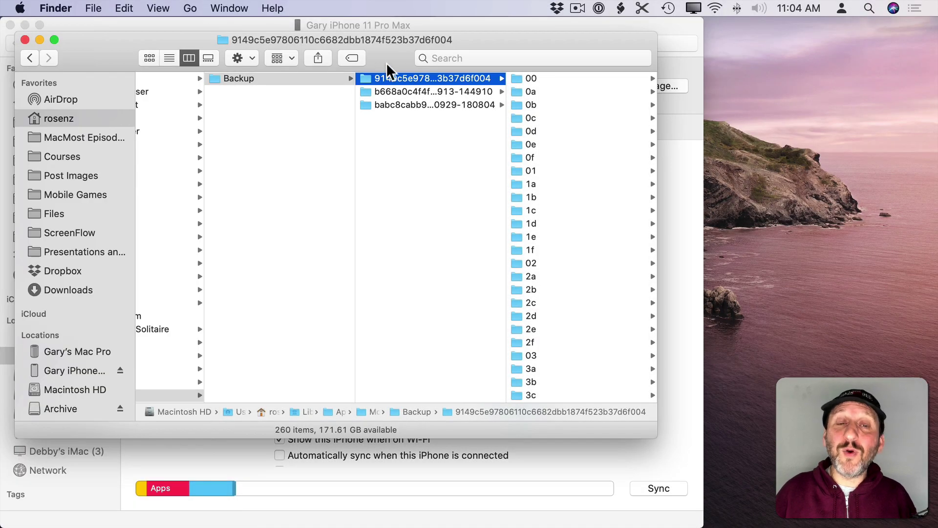
pyautogui.click(25, 40)
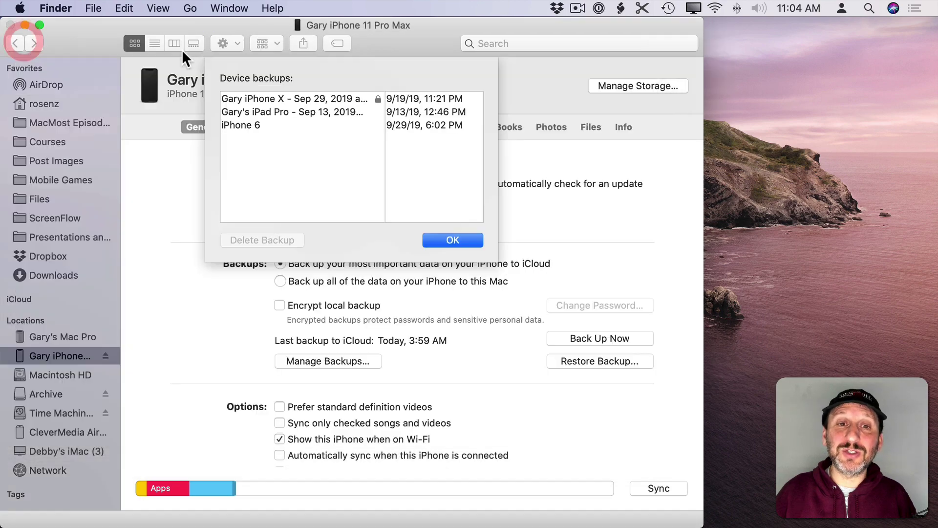
# Select the iPhone 6 backup and dismiss the Device backups list with OK, deleting nothing.
pyautogui.click(246, 126)
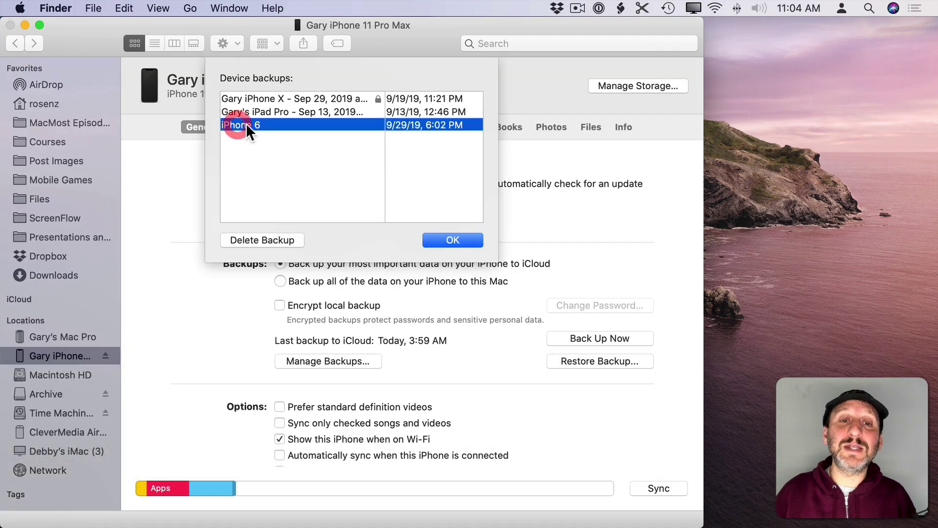
pyautogui.click(442, 235)
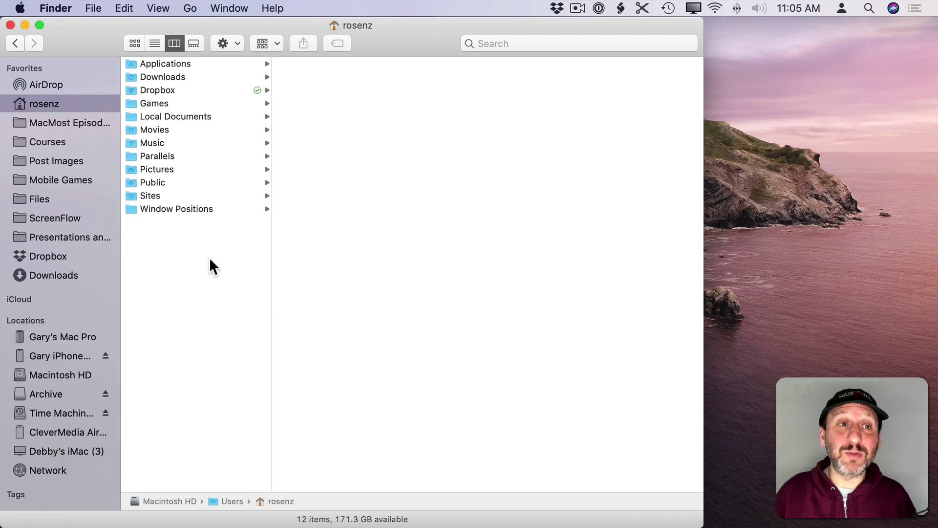
# Reach Application Support through the Go menu's hidden Library folder, revealed with Option.
pyautogui.click(190, 9)
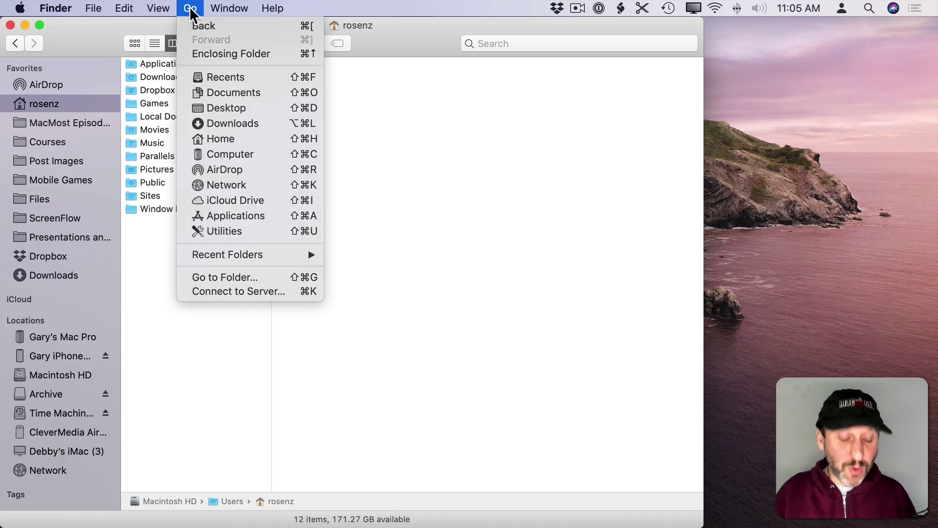
pyautogui.press('alt')
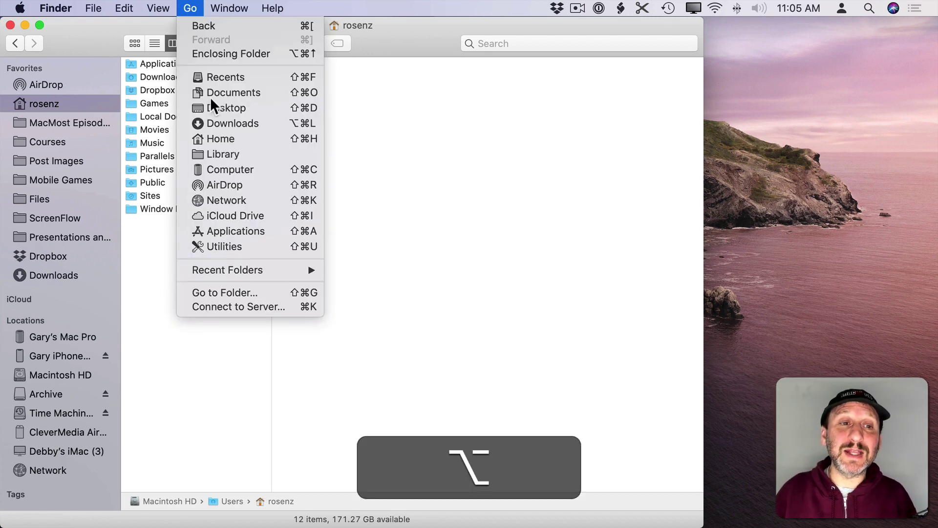
pyautogui.click(230, 153)
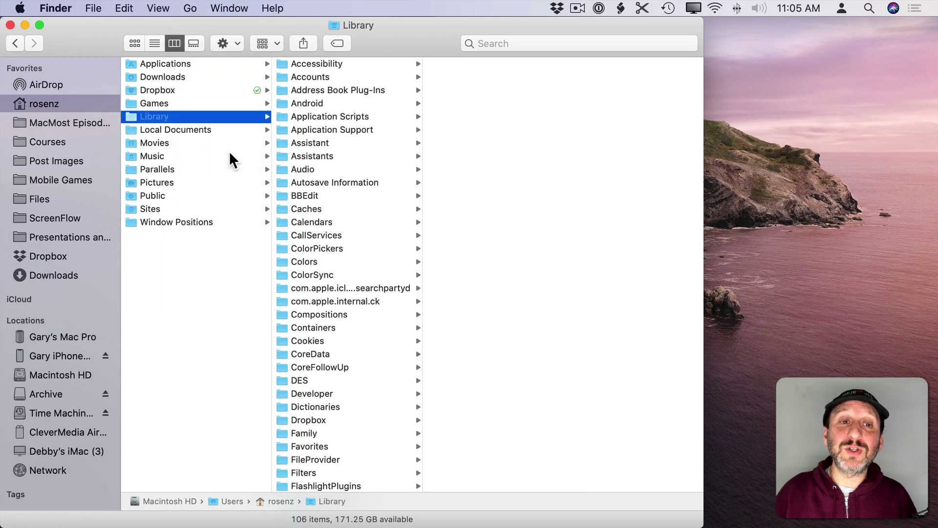
pyautogui.click(319, 127)
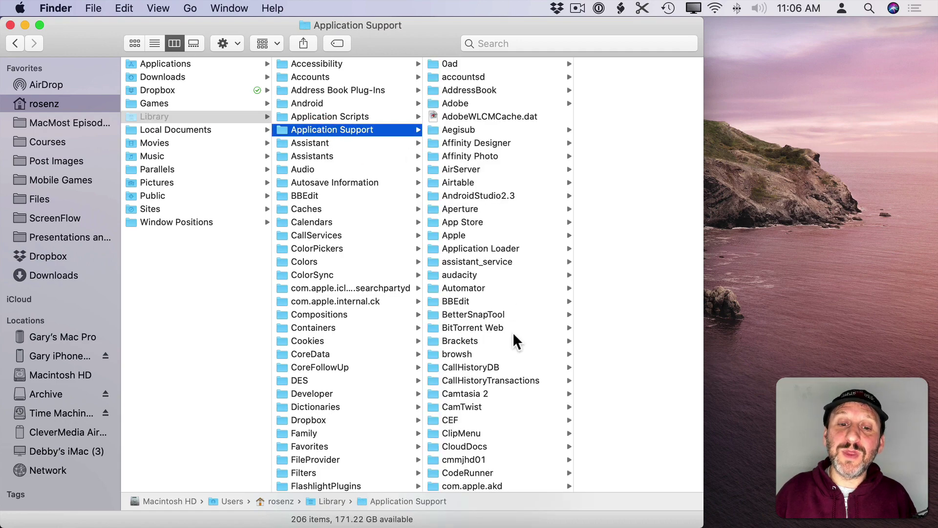
pyautogui.scroll(-20, 512, 332)
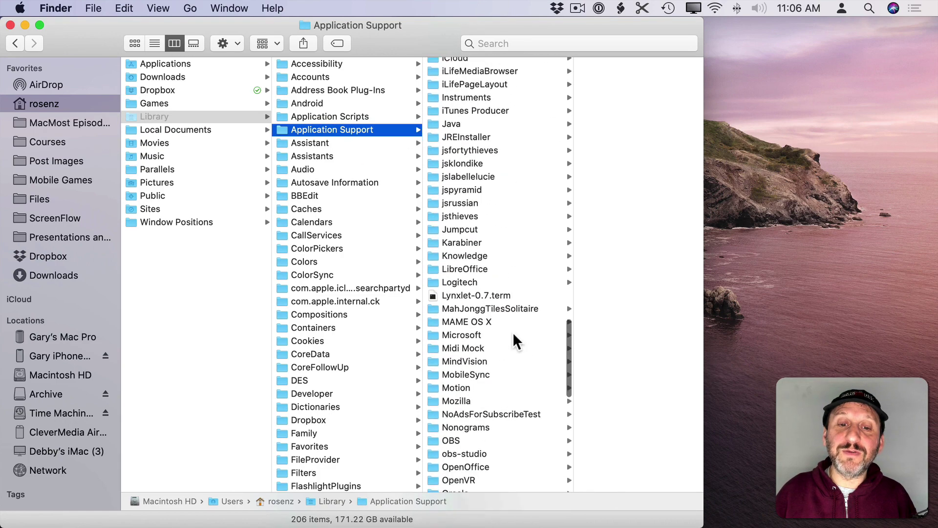
pyautogui.click(467, 374)
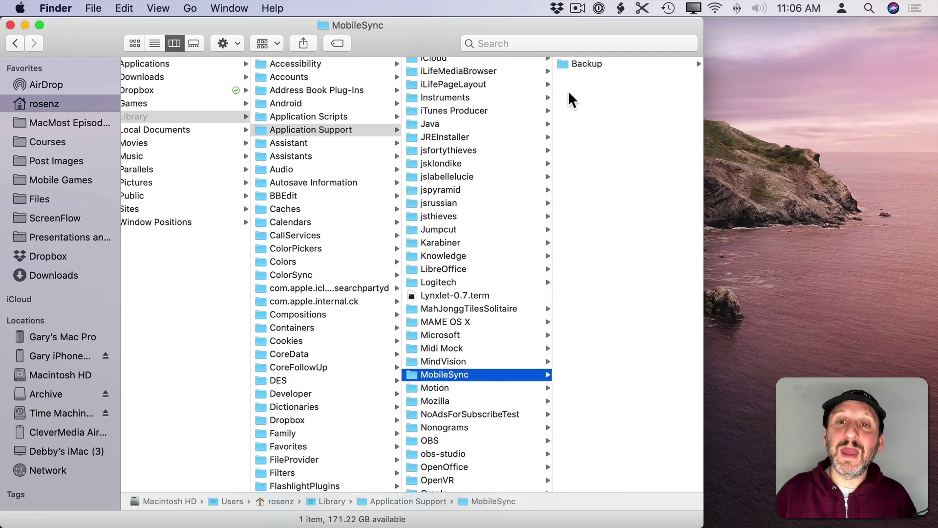
pyautogui.click(587, 63)
pyautogui.click(601, 64)
pyautogui.click(489, 77)
pyautogui.click(467, 90)
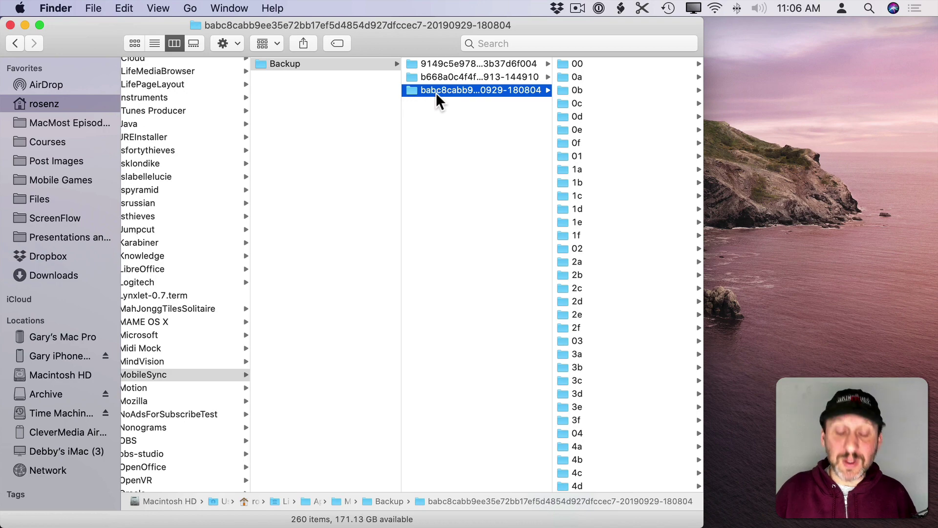
# Check this backup's size with Cmd-I, then close the info window.
pyautogui.press('super+i')
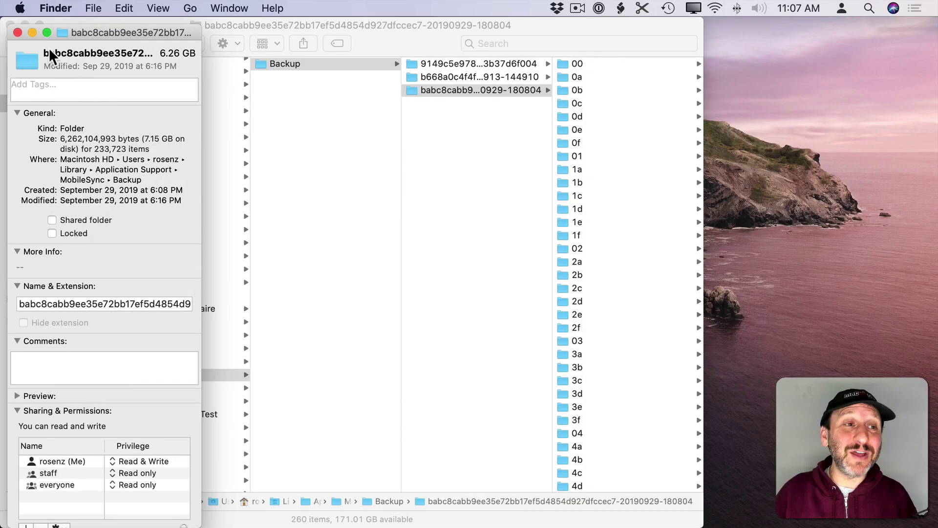
pyautogui.click(17, 32)
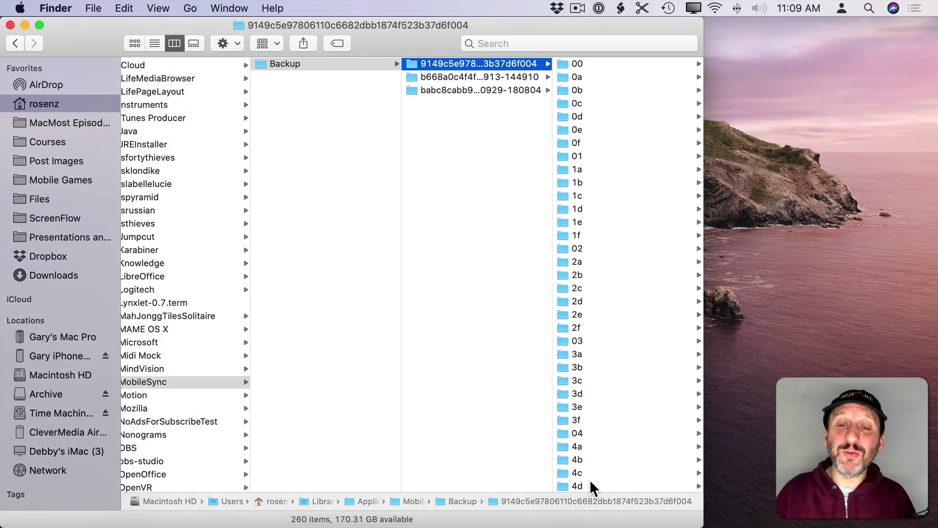
pyautogui.scroll(-20, 590, 480)
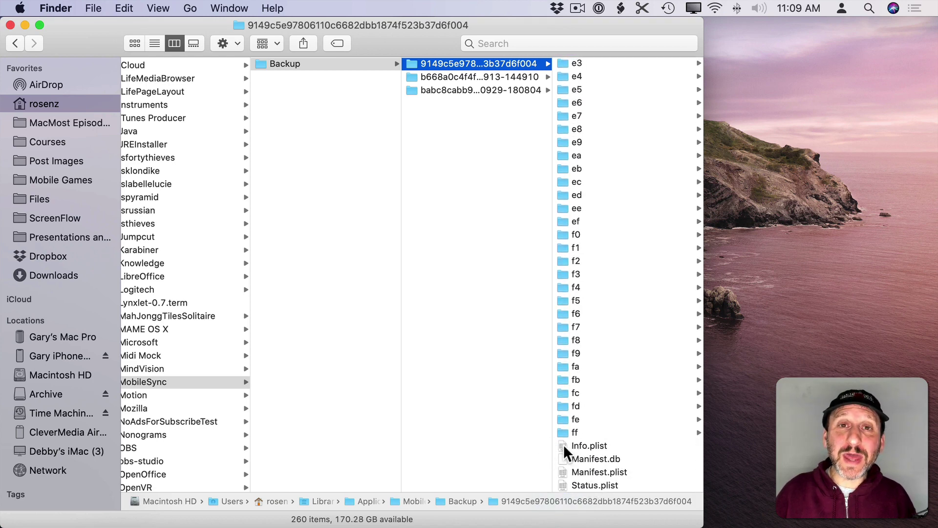
# Open the first backup's Info.plist in TextEdit via Open With > Other….
pyautogui.rightClick(564, 444)
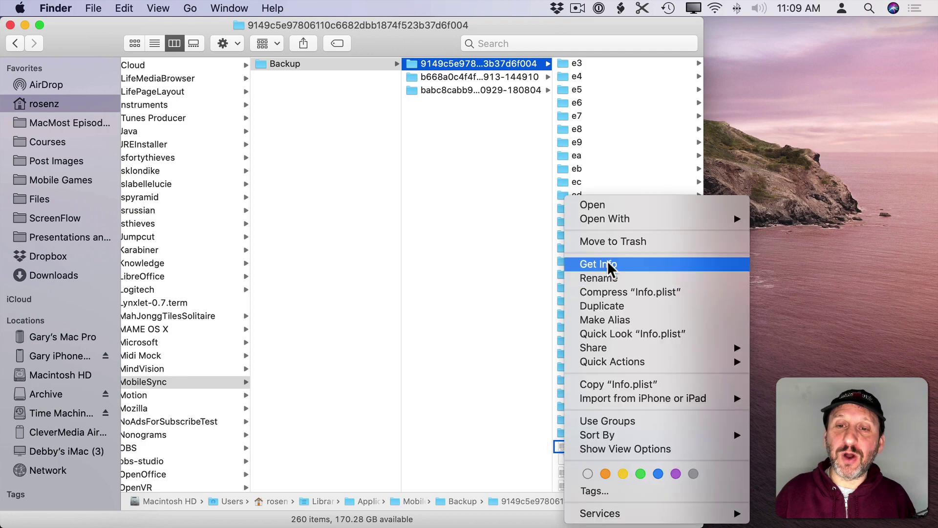
pyautogui.moveTo(679, 219)
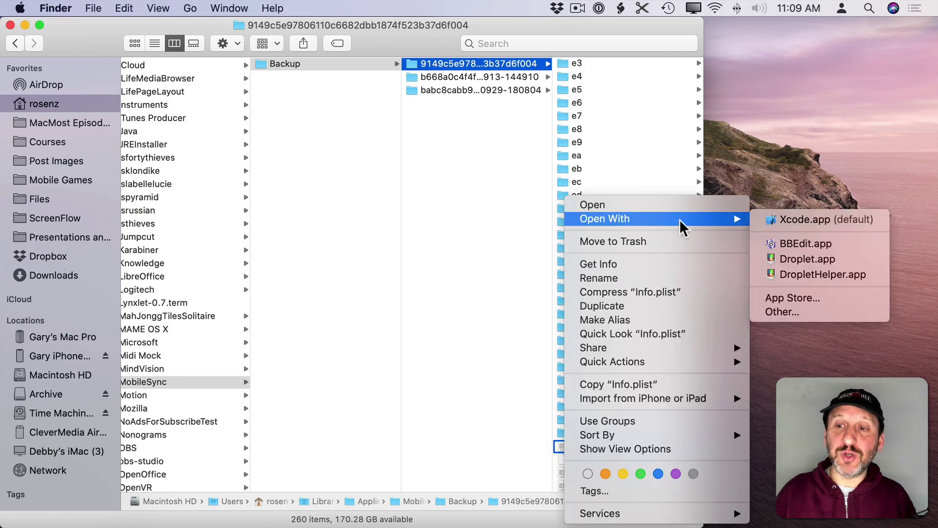
pyautogui.click(815, 315)
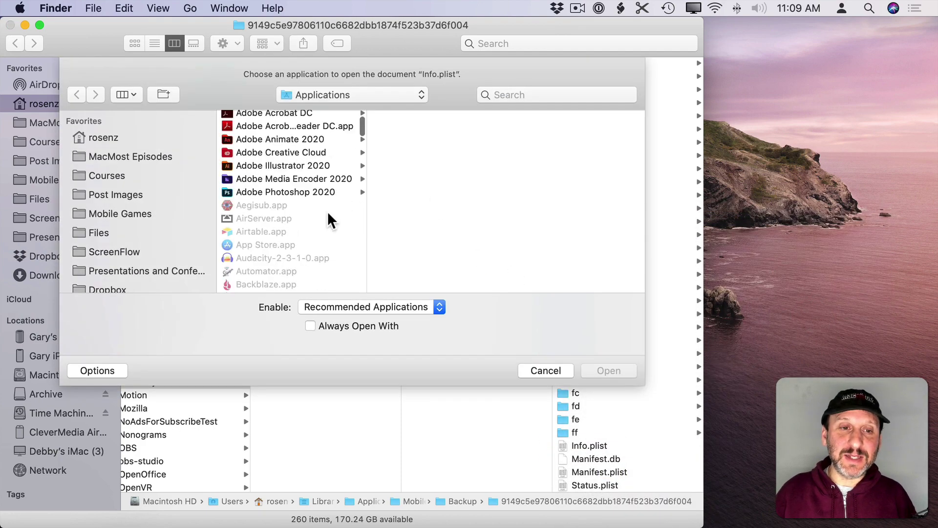
pyautogui.scroll(3, 327, 211)
pyautogui.scroll(-15, 327, 211)
pyautogui.scroll(-5, 328, 211)
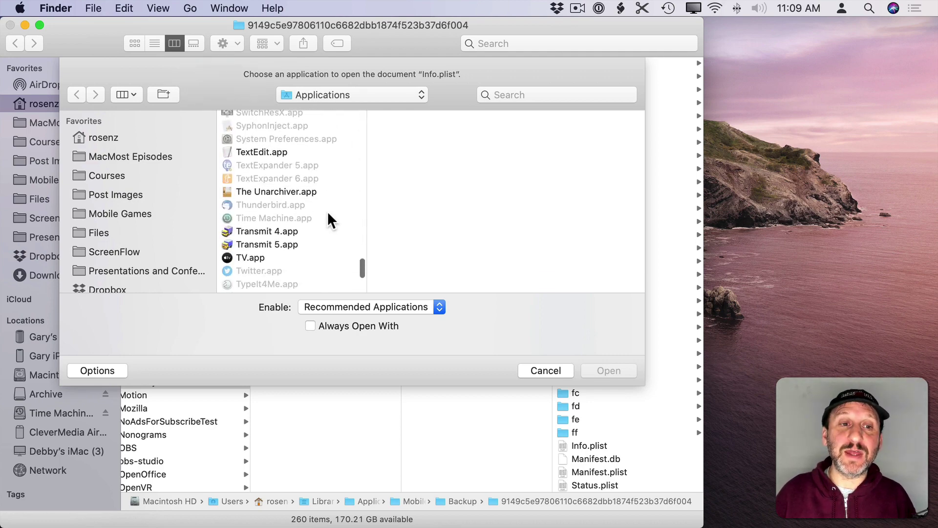
pyautogui.doubleClick(265, 150)
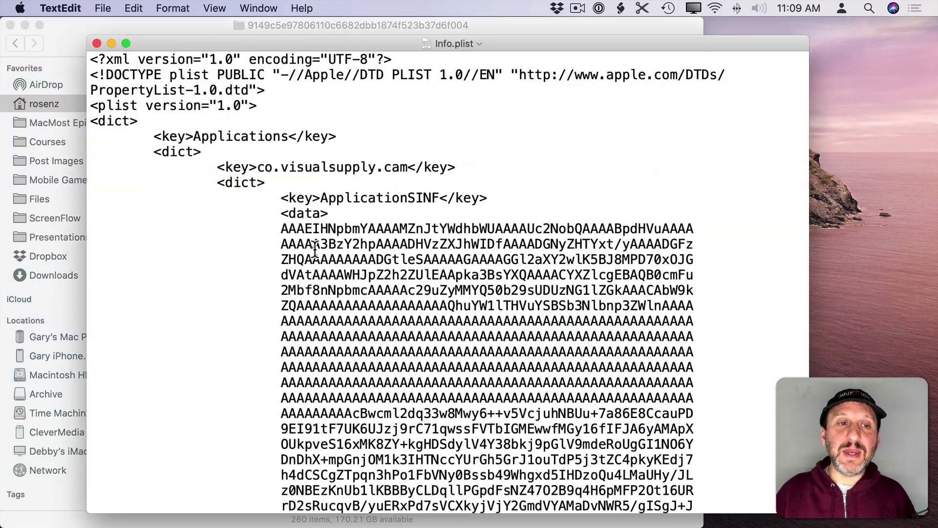
# Search Info.plist for 'Device' to find the Device Name entry reading iPhone 6.
pyautogui.press('super+f')
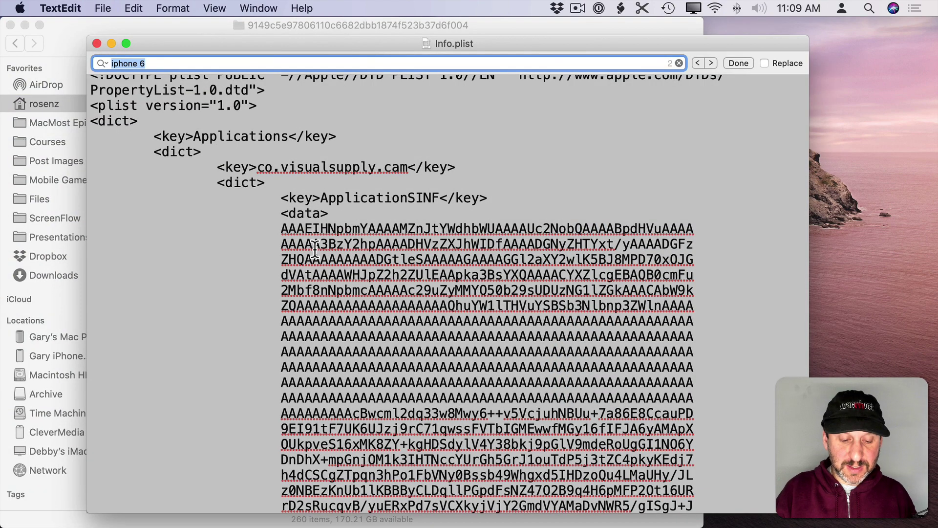
pyautogui.write('Device')
pyautogui.press('Return')
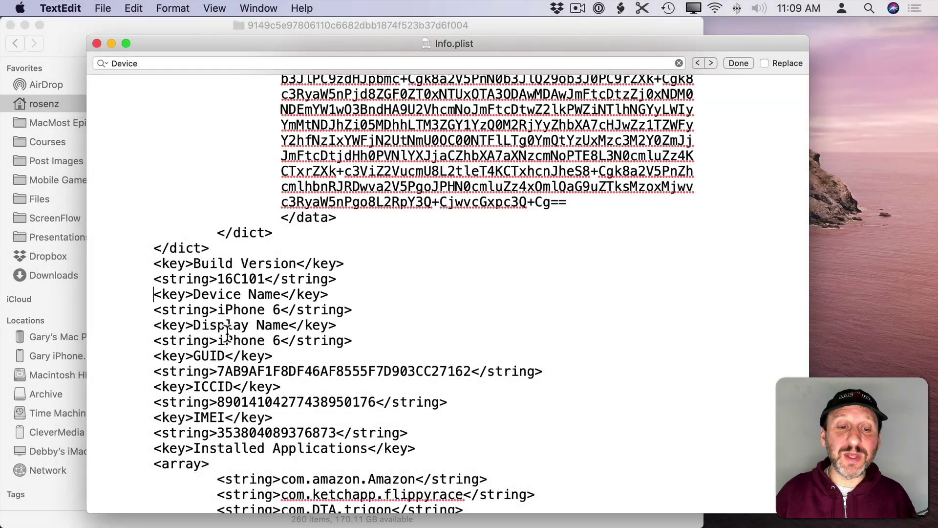
# Close Info.plist and drag the iPhone 6 backup folder to the Trash.
pyautogui.click(96, 43)
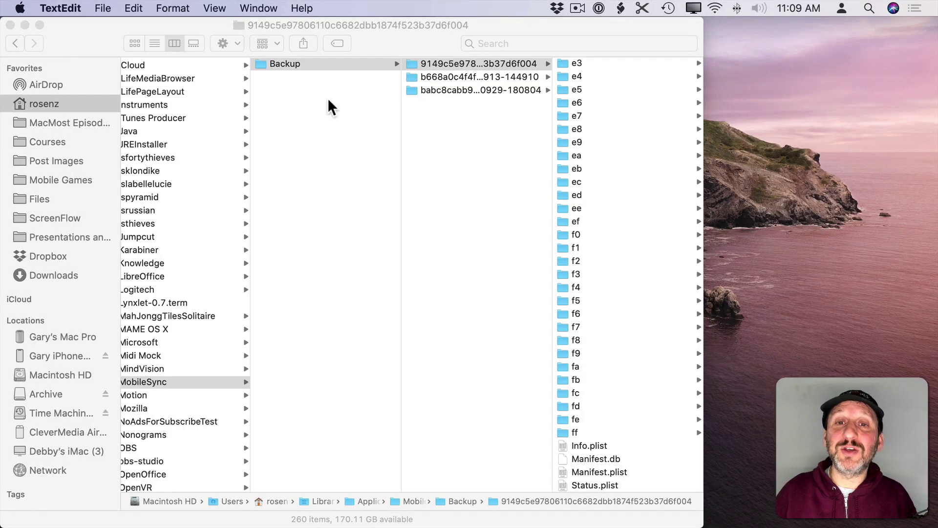
pyautogui.click(411, 64)
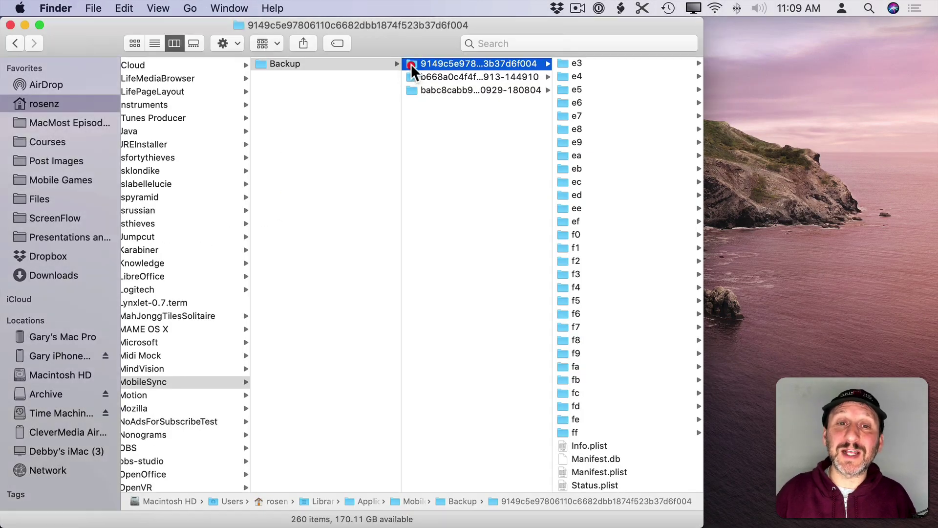
pyautogui.moveTo(421, 74); pyautogui.dragTo(614, 262)
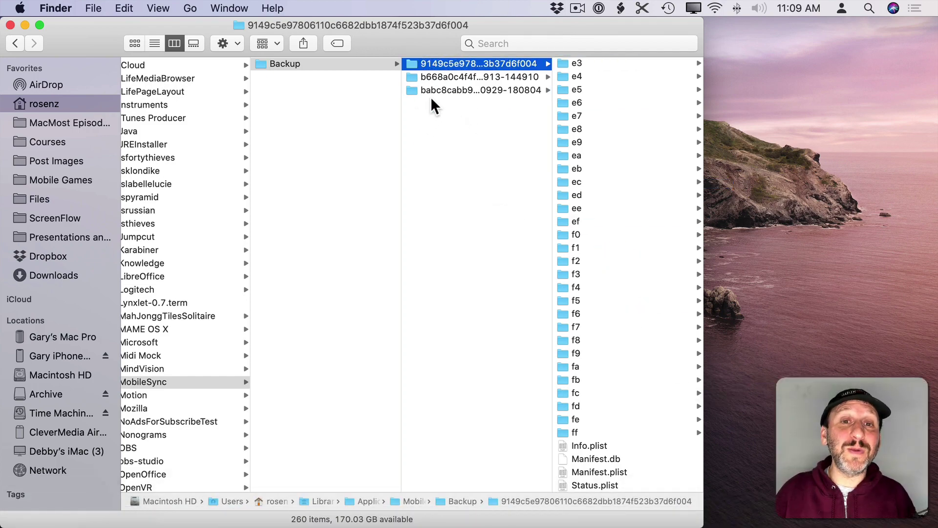
pyautogui.click(432, 91)
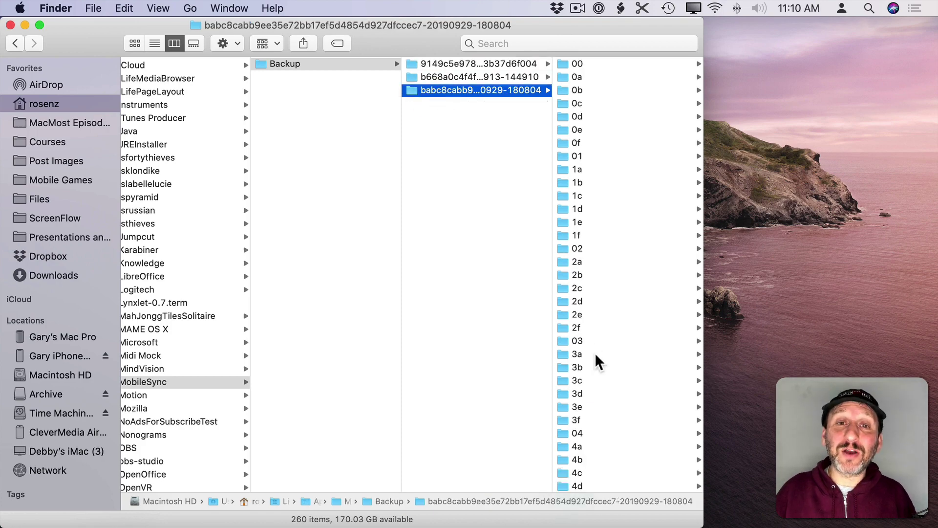
pyautogui.scroll(-15, 594, 440)
pyautogui.click(594, 445)
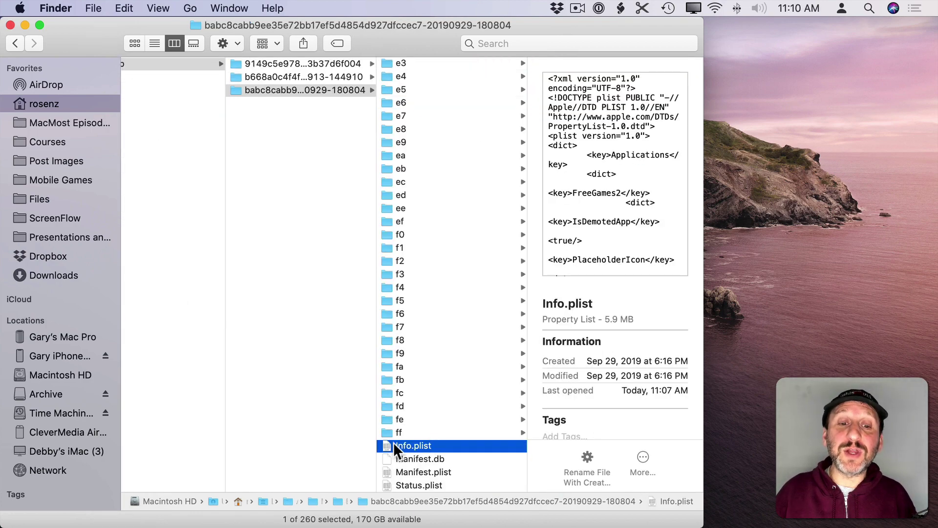
pyautogui.moveTo(387, 444); pyautogui.dragTo(366, 519)
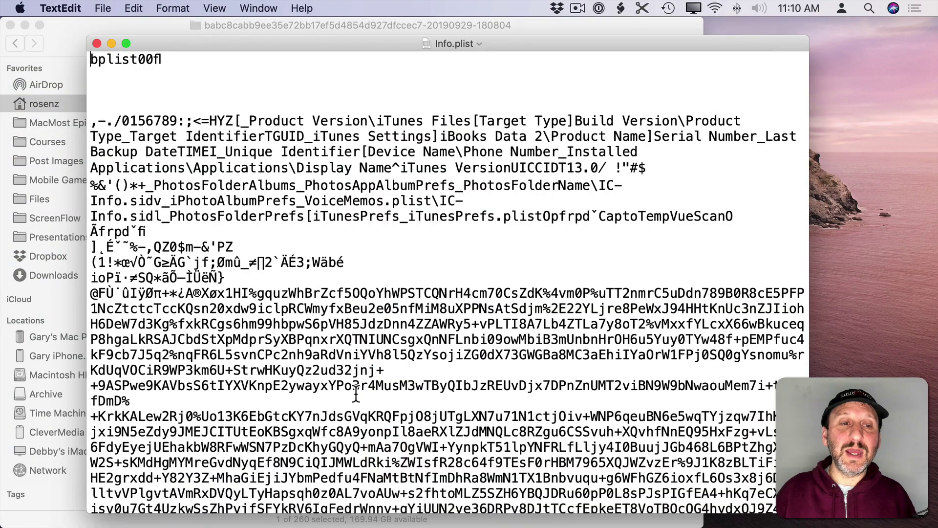
pyautogui.scroll(-10, 356, 395)
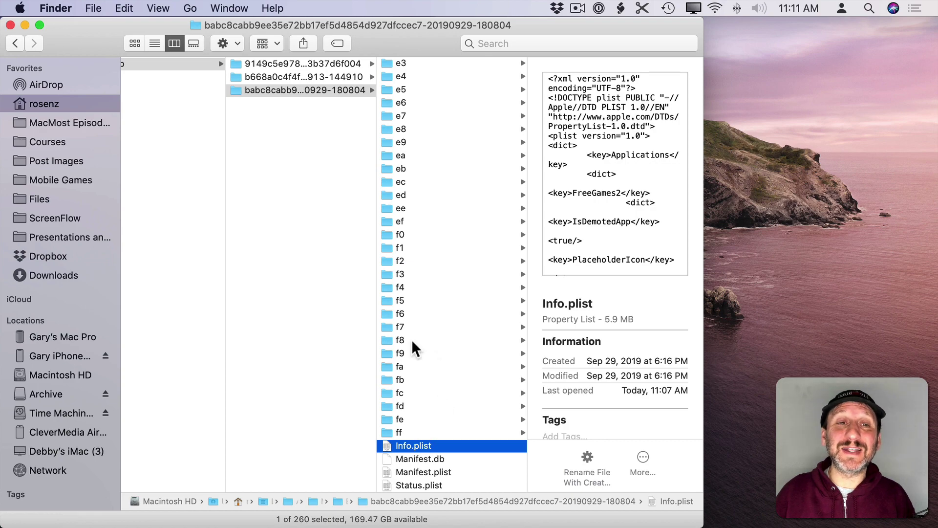
pyautogui.click(233, 88)
pyautogui.press('super+i')
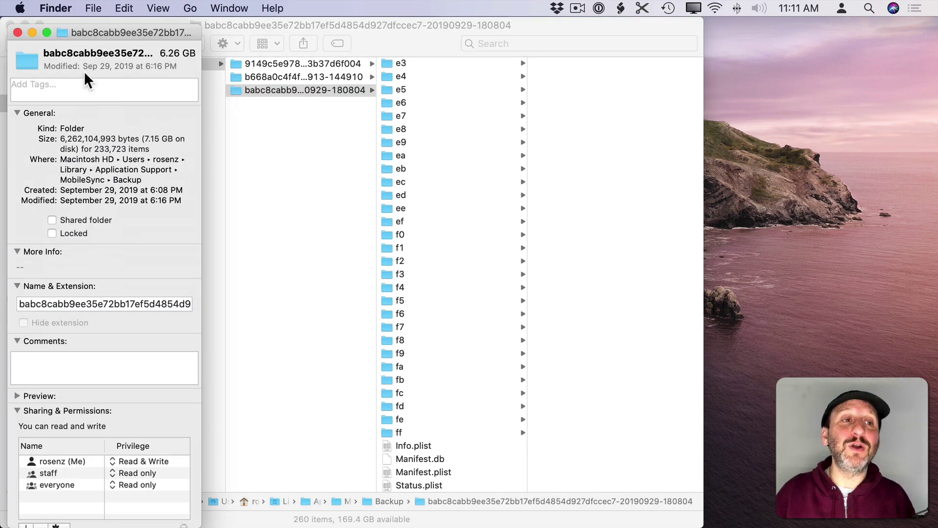